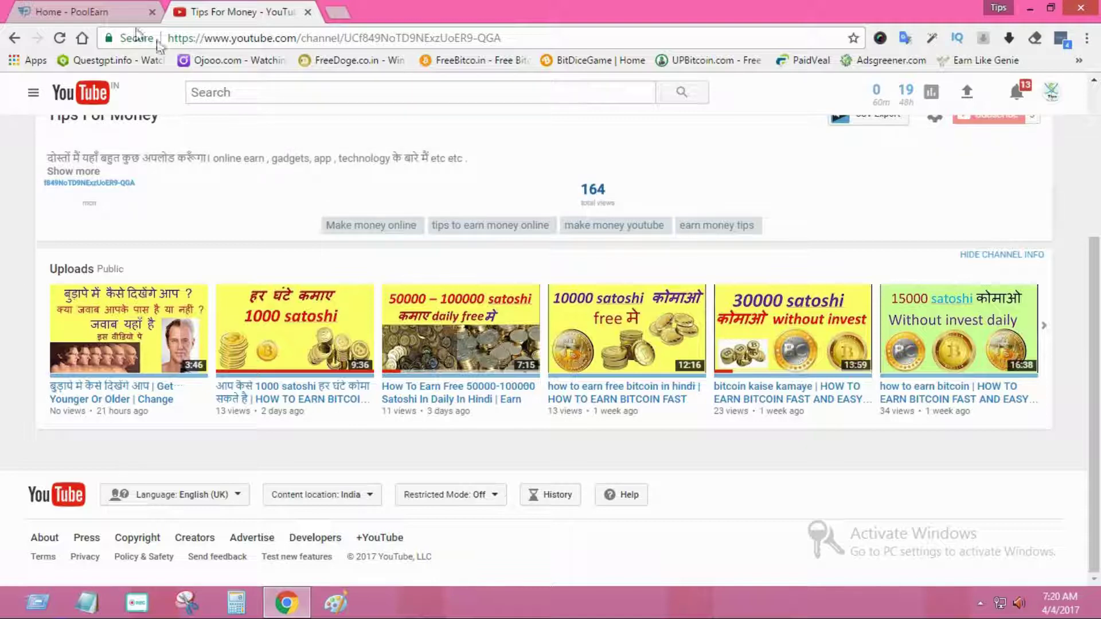
Step: Switch to the PoolEarn site and open its form for creating a new account
left_click(105, 12)
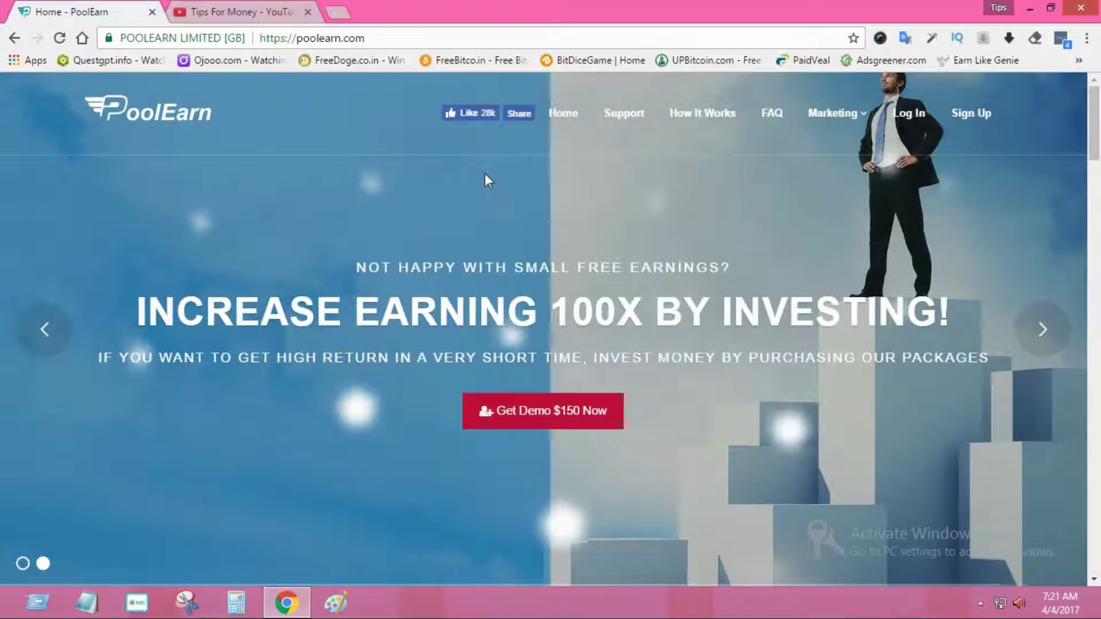
scroll(485, 178, "down", 4)
scroll(484, 173, "down", 5)
scroll(484, 173, "up", 9)
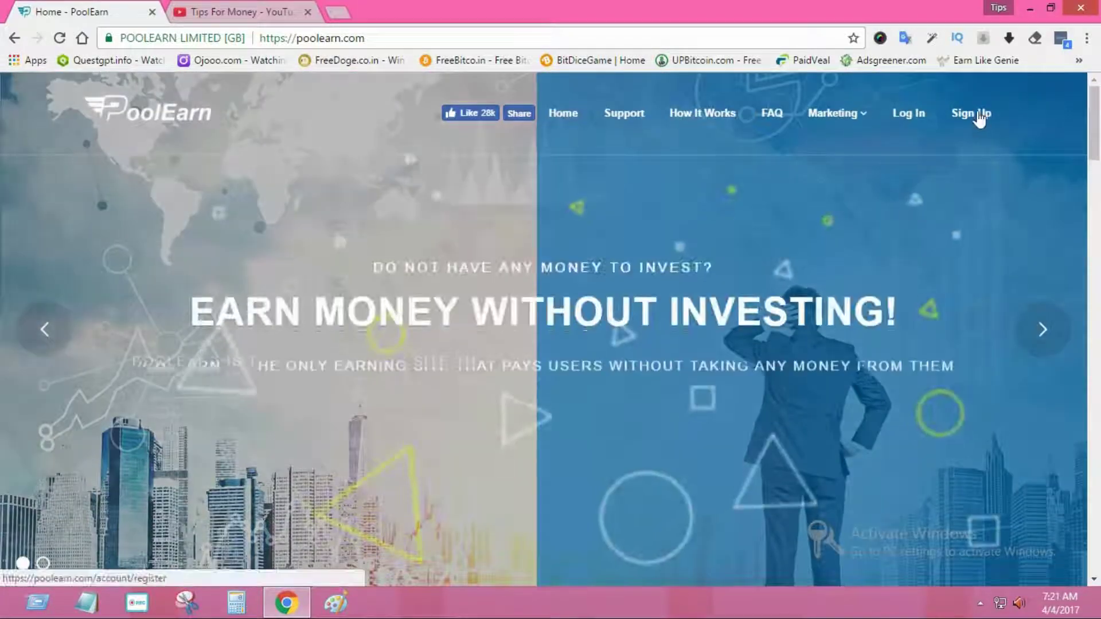
left_click(977, 113)
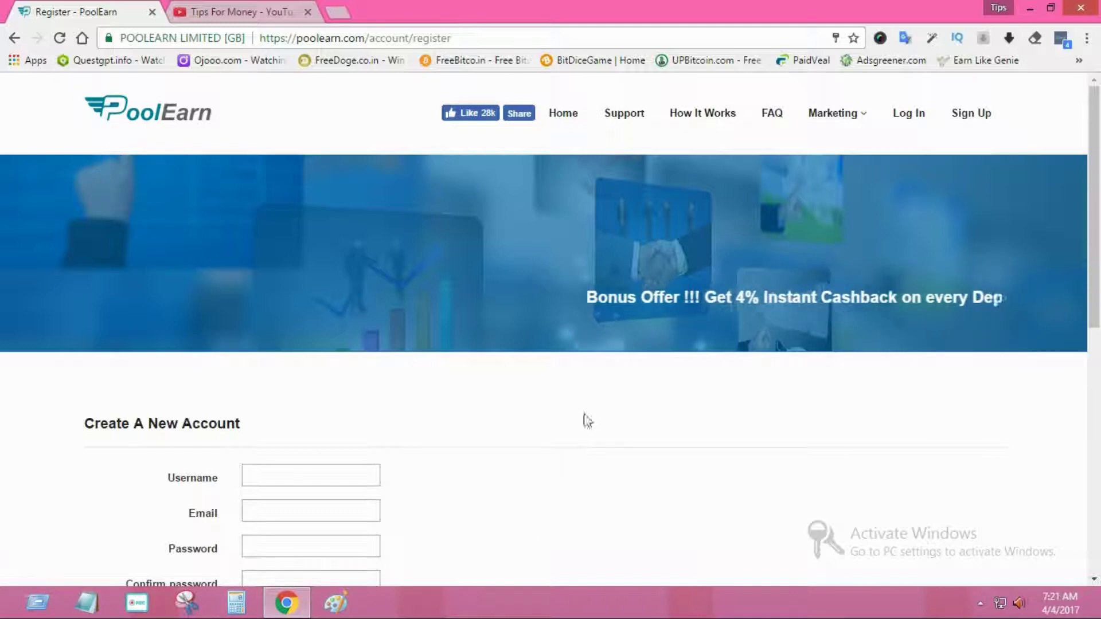
scroll(330, 411, "down", 2)
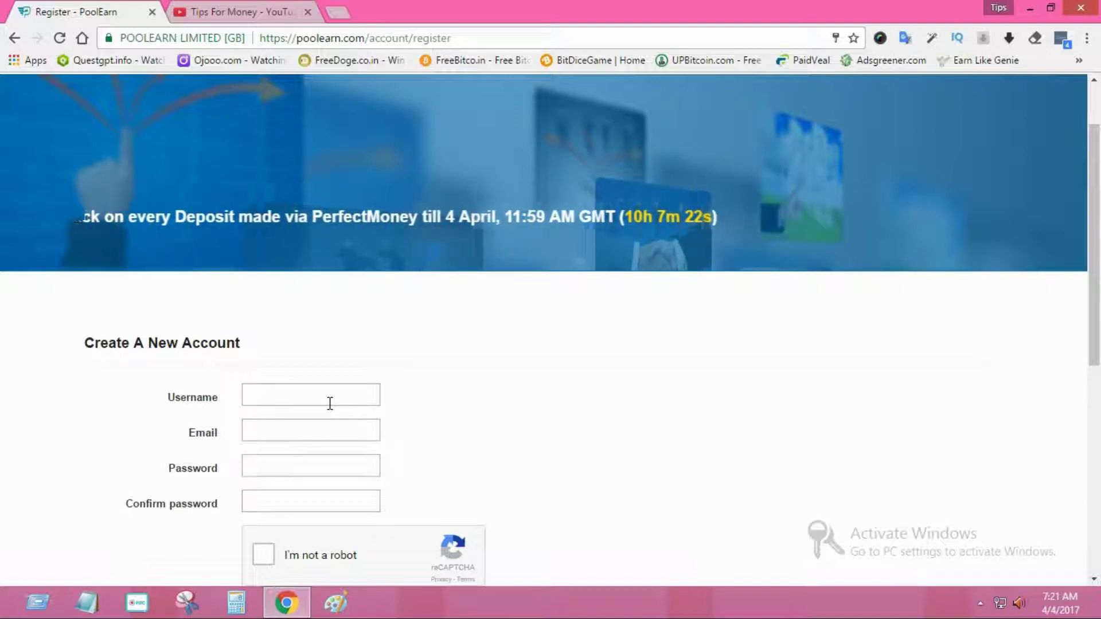
scroll(330, 403, "down", 3)
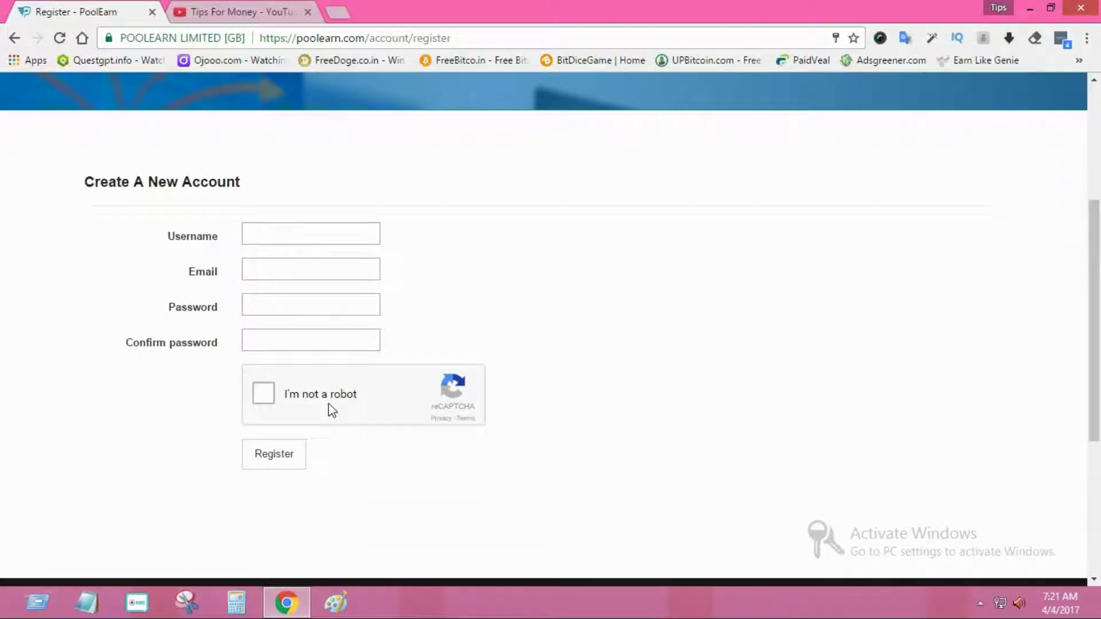
Step: Fill in a sample username and email address in the new account form
left_click(292, 234)
left_click(301, 272)
left_click(296, 231)
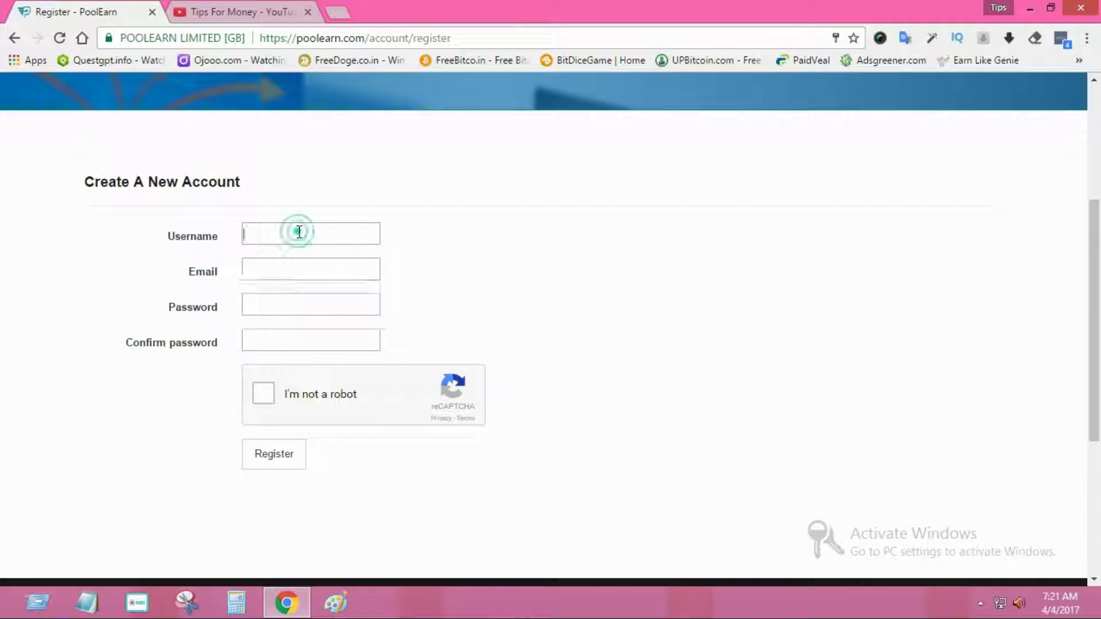
left_click(291, 270)
type("dgt")
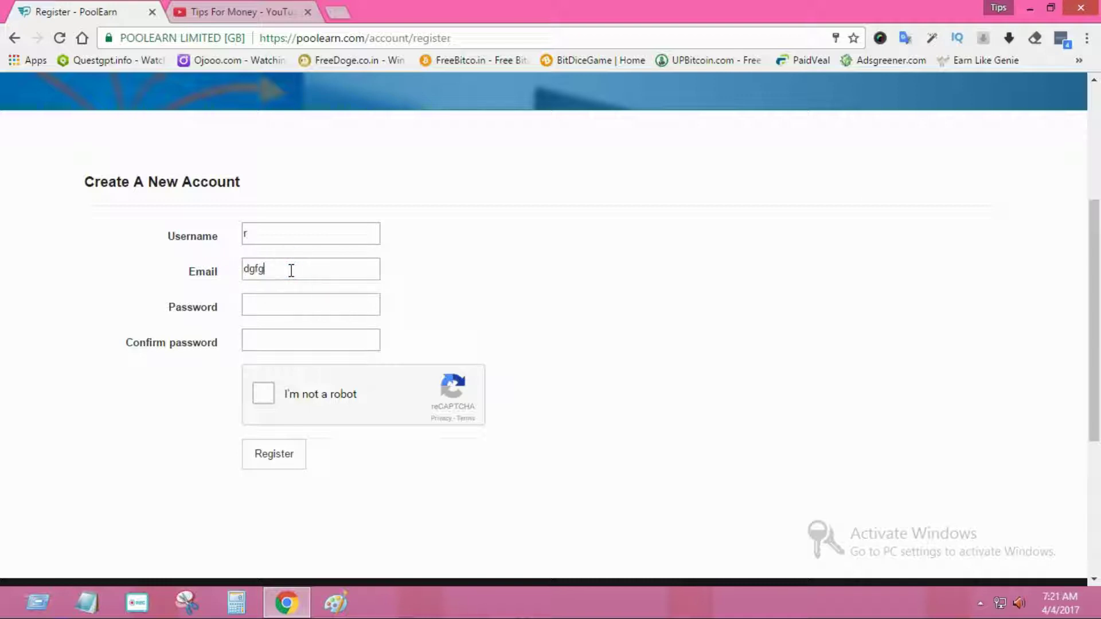
type("g@hnf")
left_click(283, 301)
left_click(424, 279)
left_click(327, 339)
left_click(537, 314)
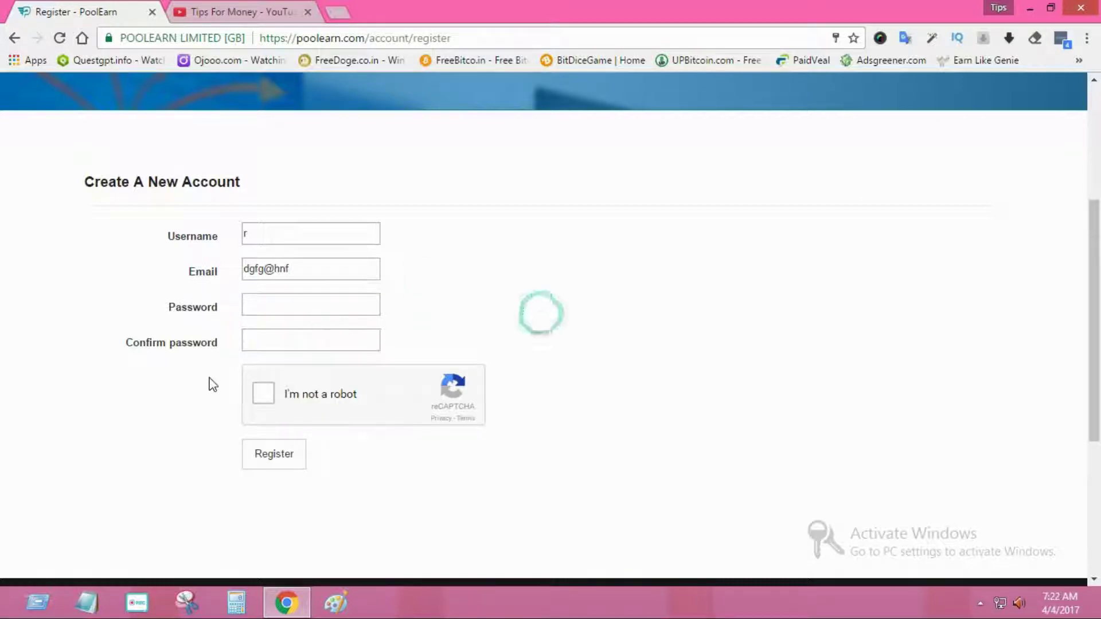
Step: Start the registration form's robot check and dismiss its store front image challenge
left_click(263, 394)
scroll(270, 273, "down", 4)
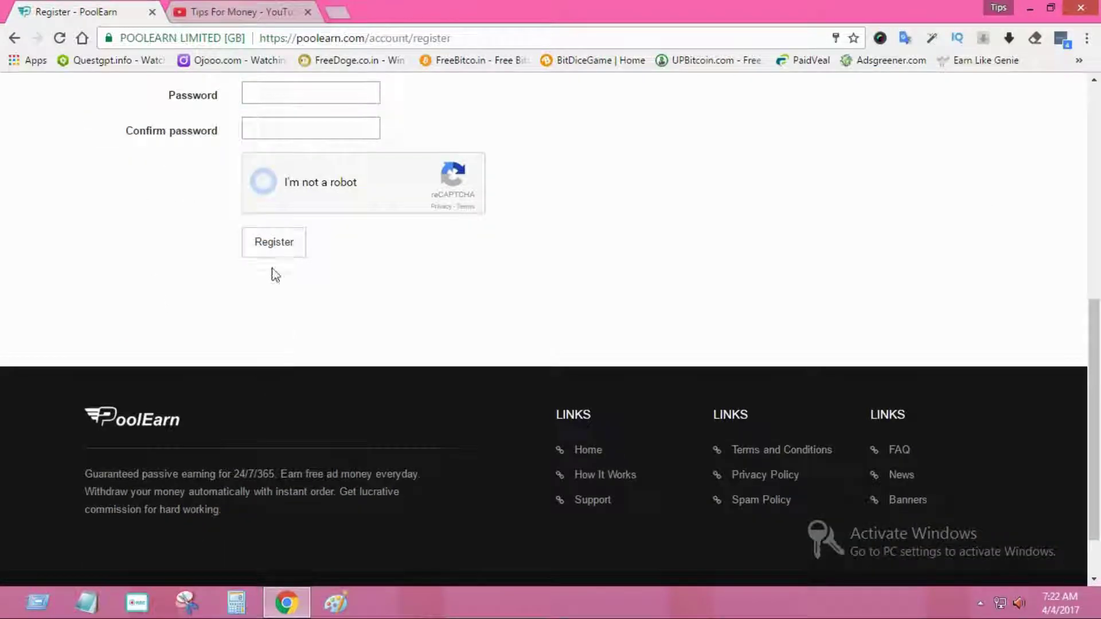
scroll(280, 251, "up", 5)
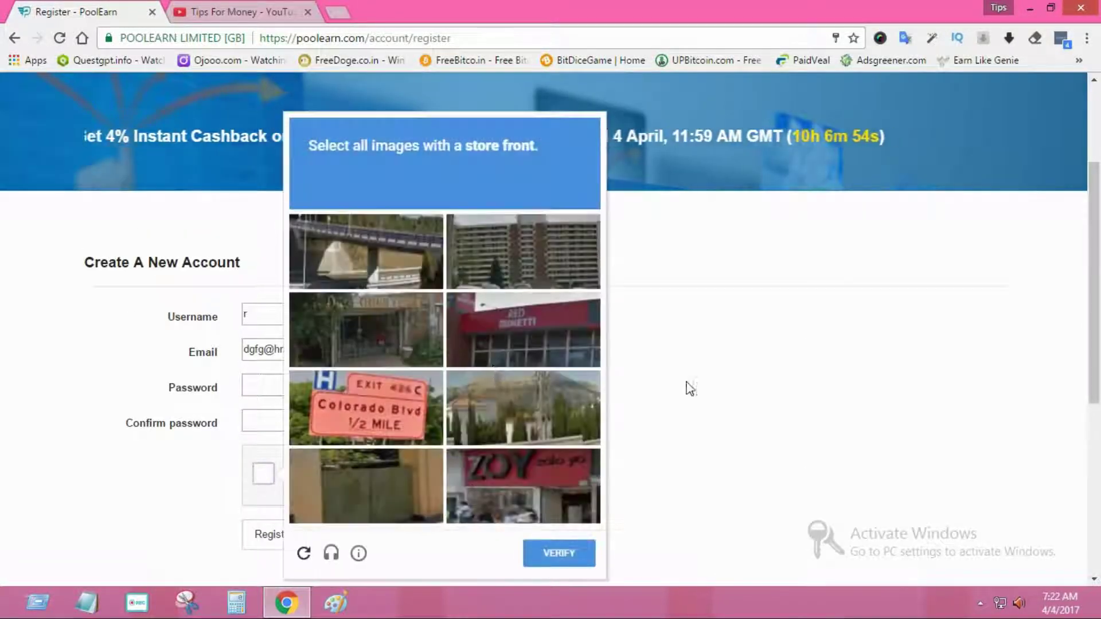
left_click(768, 432)
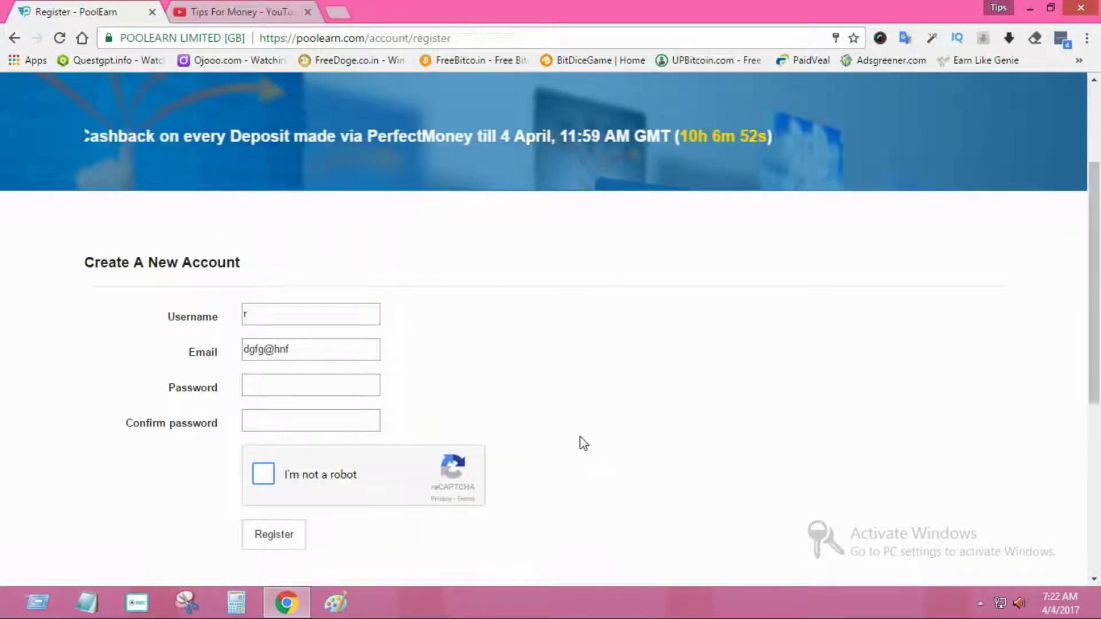
scroll(582, 443, "up", 3)
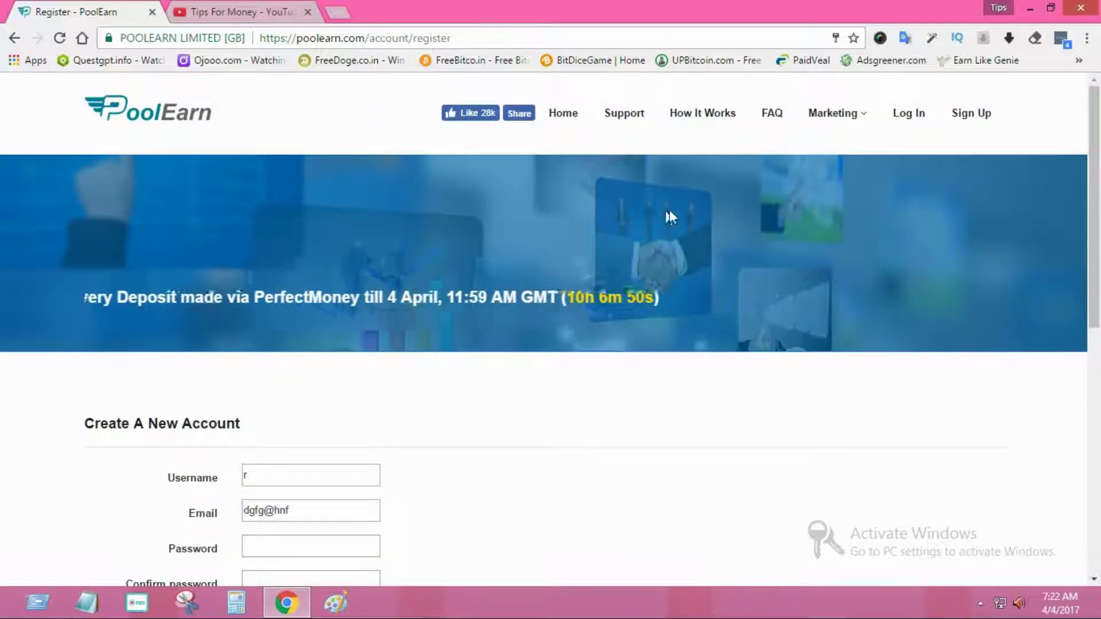
Step: Log in to the existing PoolEarn account with the saved credentials and close the PerfectMoney cashback notice
left_click(911, 115)
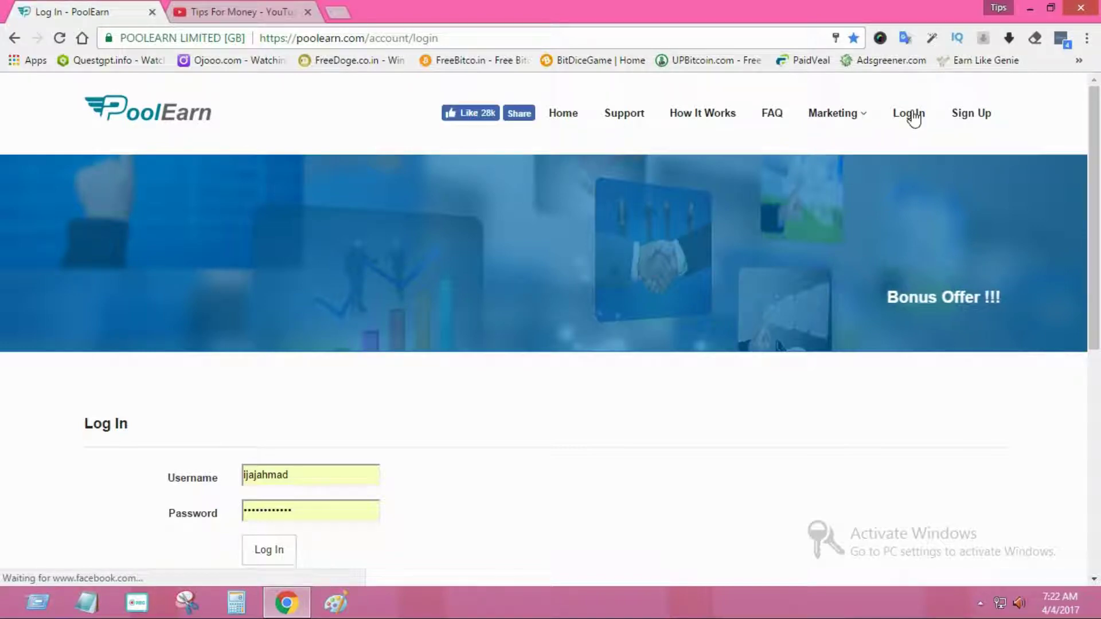
scroll(511, 218, "down", 7)
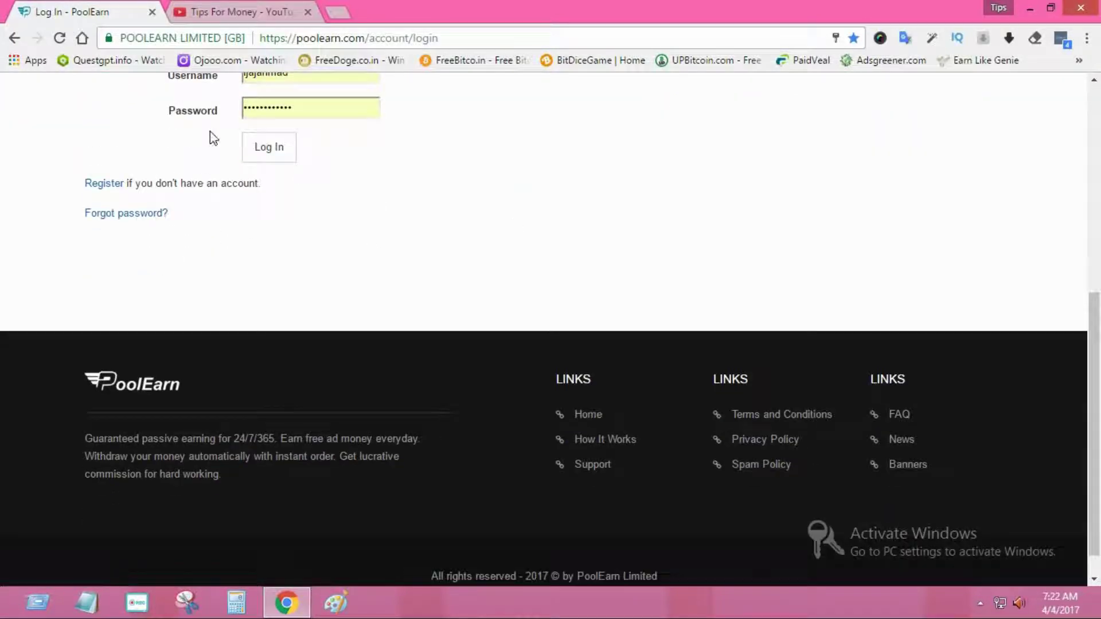
left_click(285, 150)
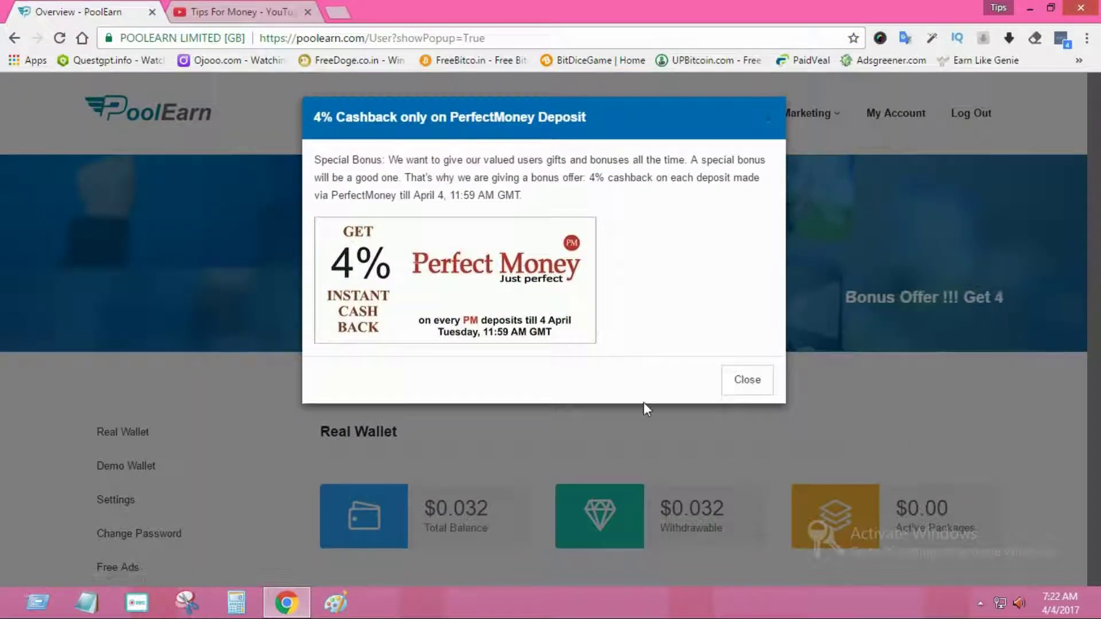
left_click(747, 380)
Step: Review the balances and profit chart in the Demo Wallet and the Real Wallet
scroll(320, 430, "down", 3)
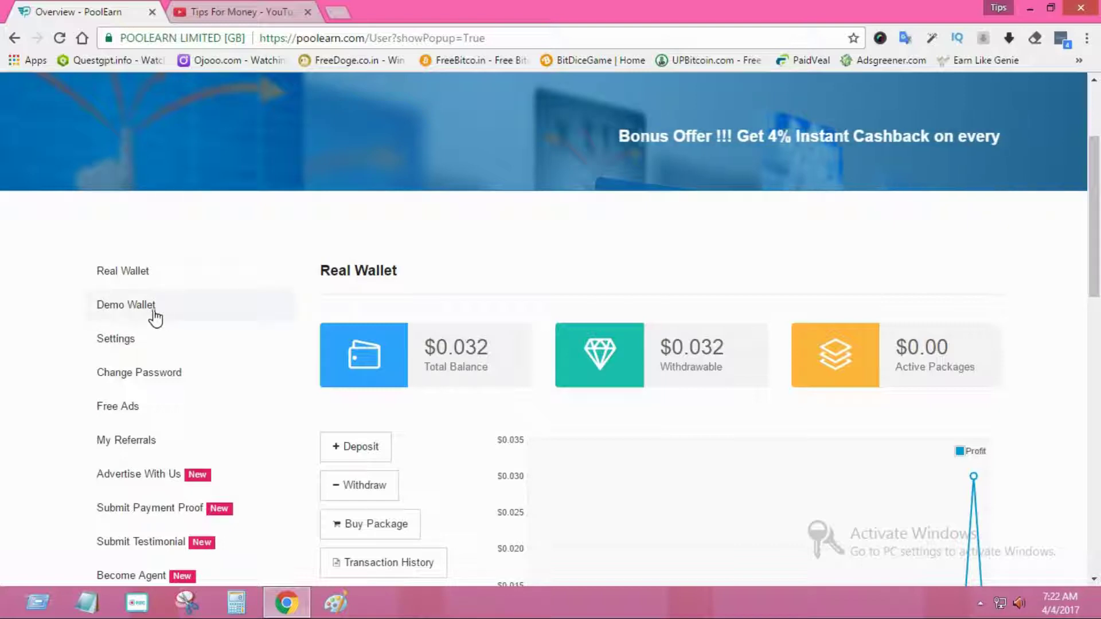
left_click(131, 306)
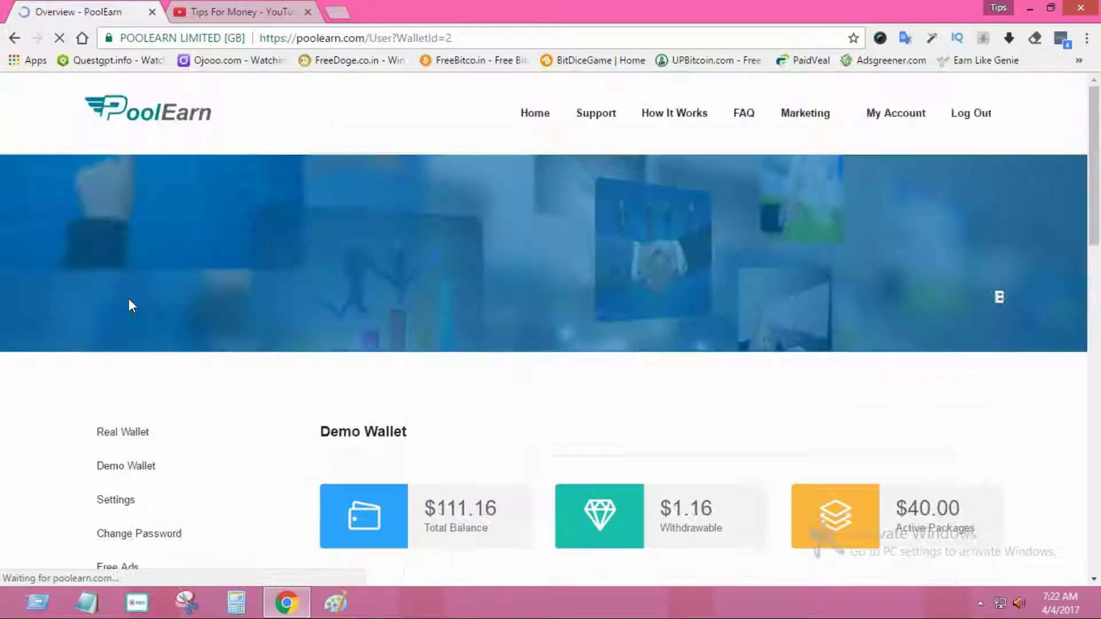
scroll(197, 361, "down", 4)
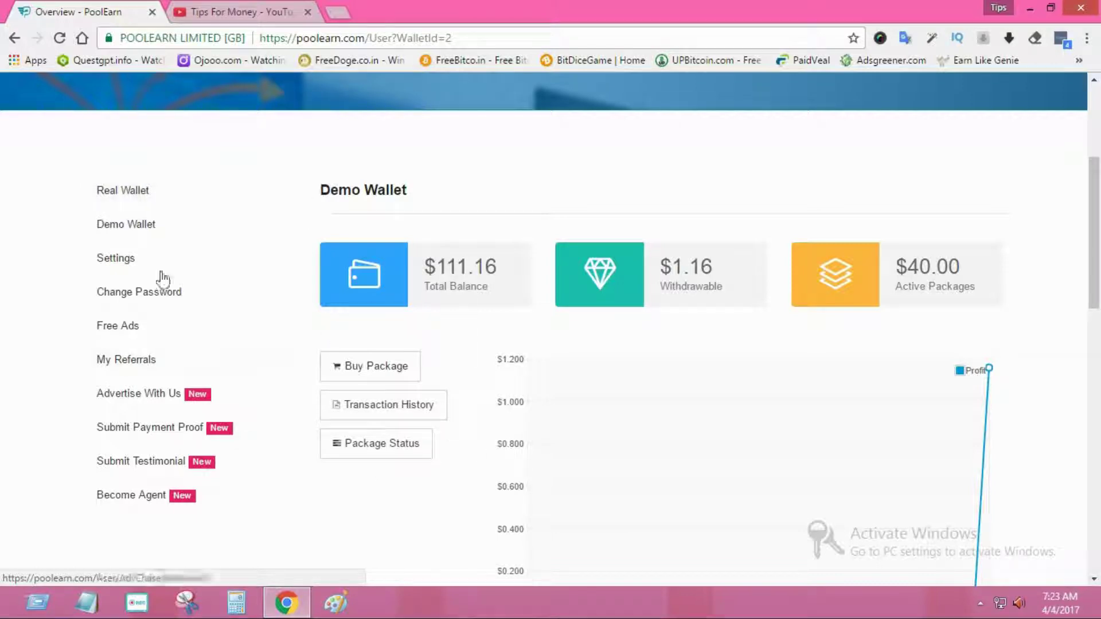
left_click(131, 195)
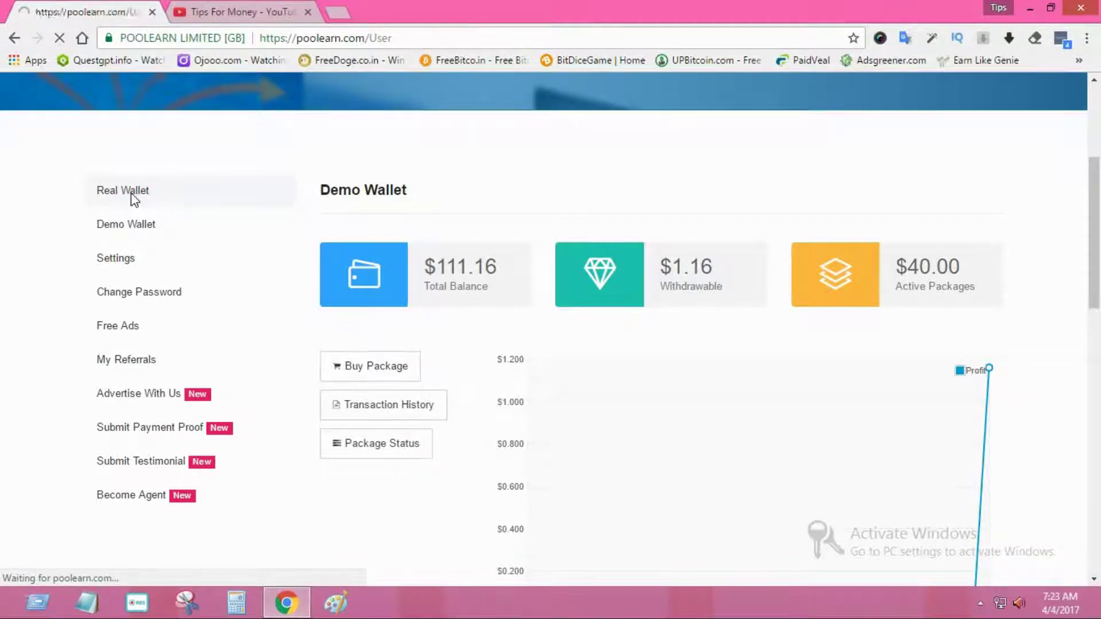
scroll(332, 386, "down", 4)
scroll(332, 386, "down", 1)
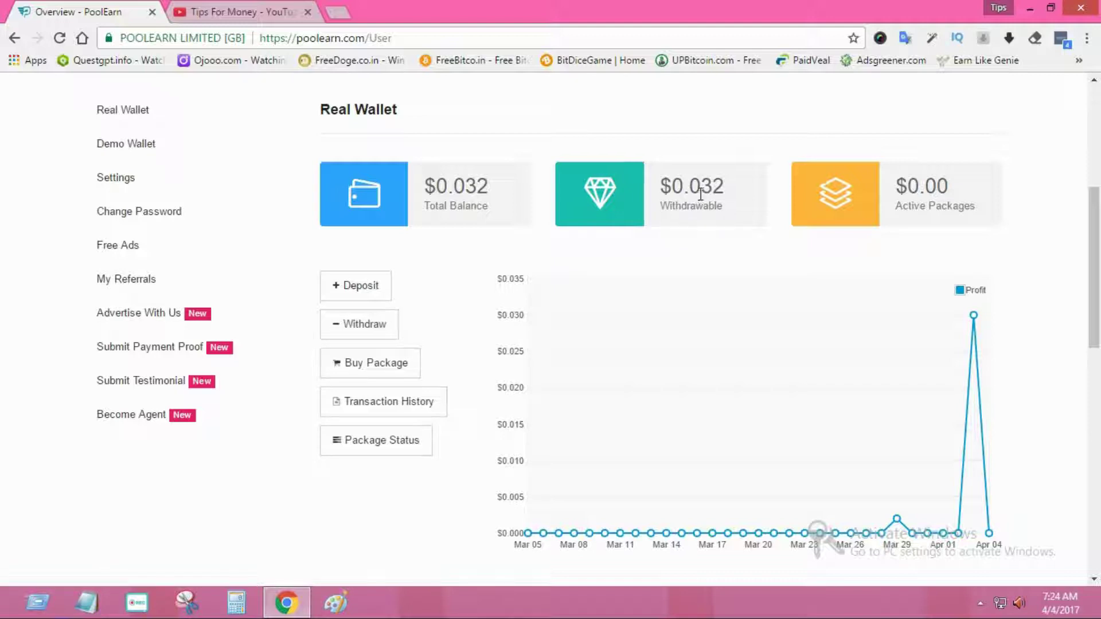
Step: Open the Real Wallet's withdrawal form and check the available payment processors and their minimum amounts
left_click(366, 322)
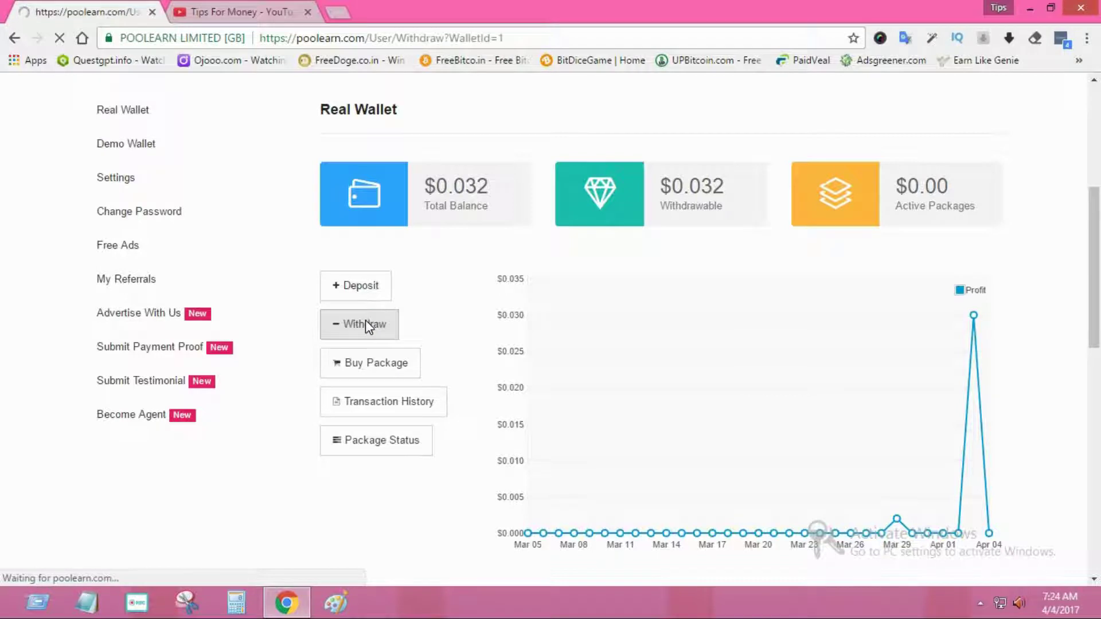
scroll(366, 321, "down", 3)
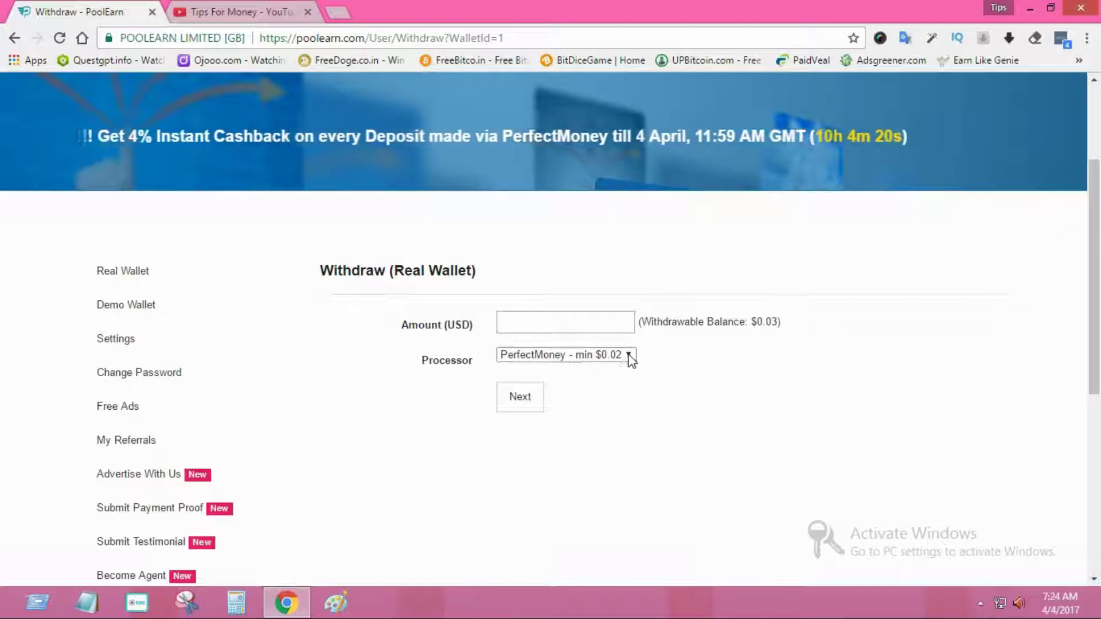
left_click(629, 356)
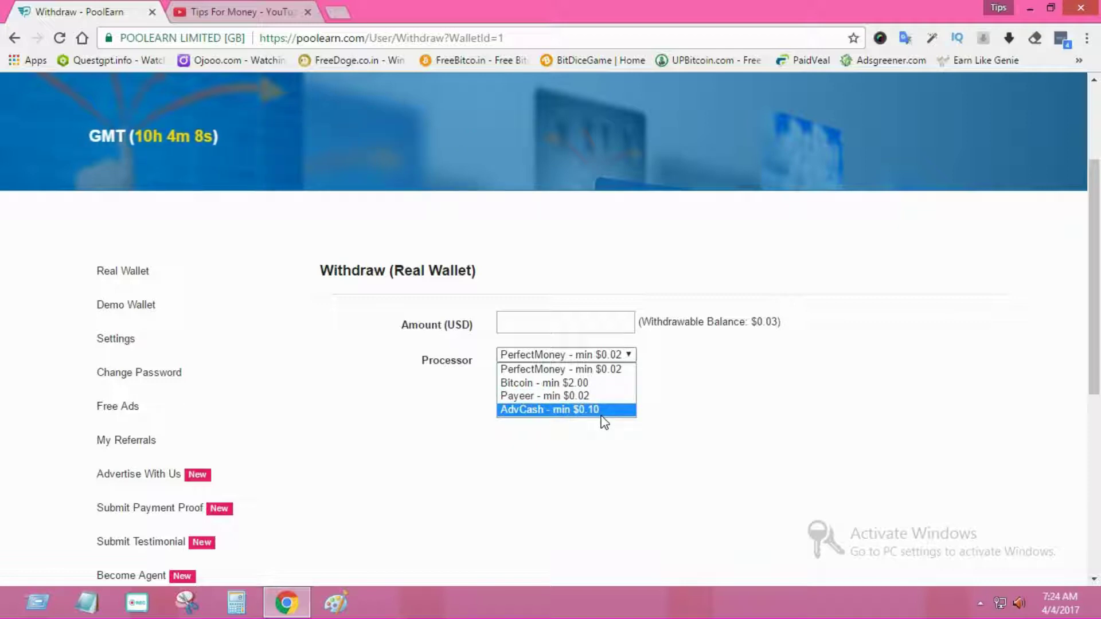
left_click(718, 379)
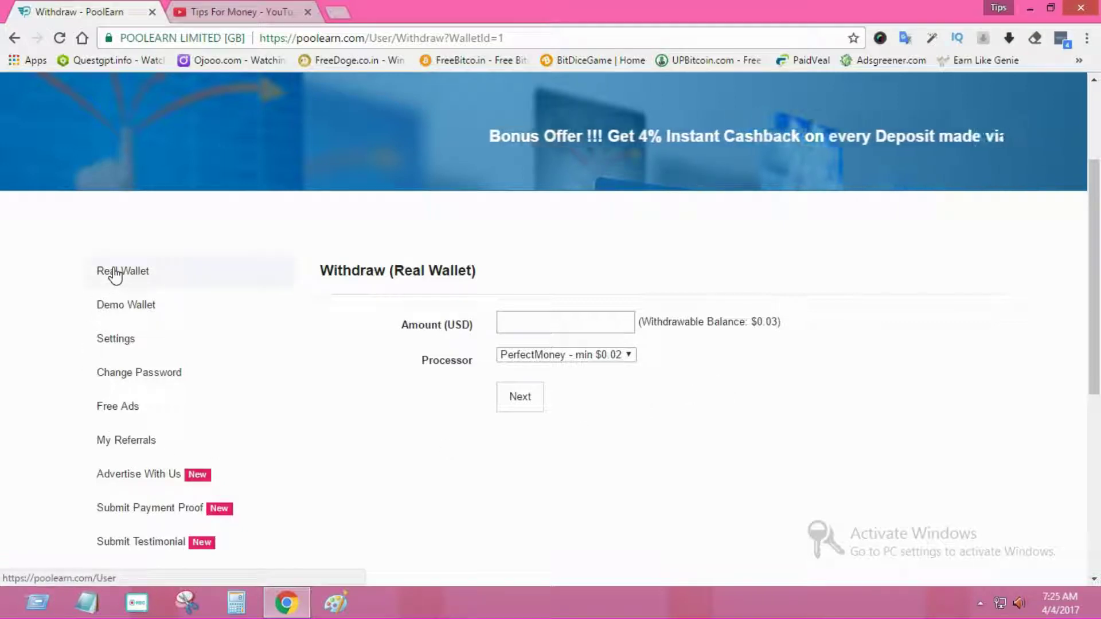
Step: Go to the account's Free Ads list and open the first ad for viewing
left_click(115, 411)
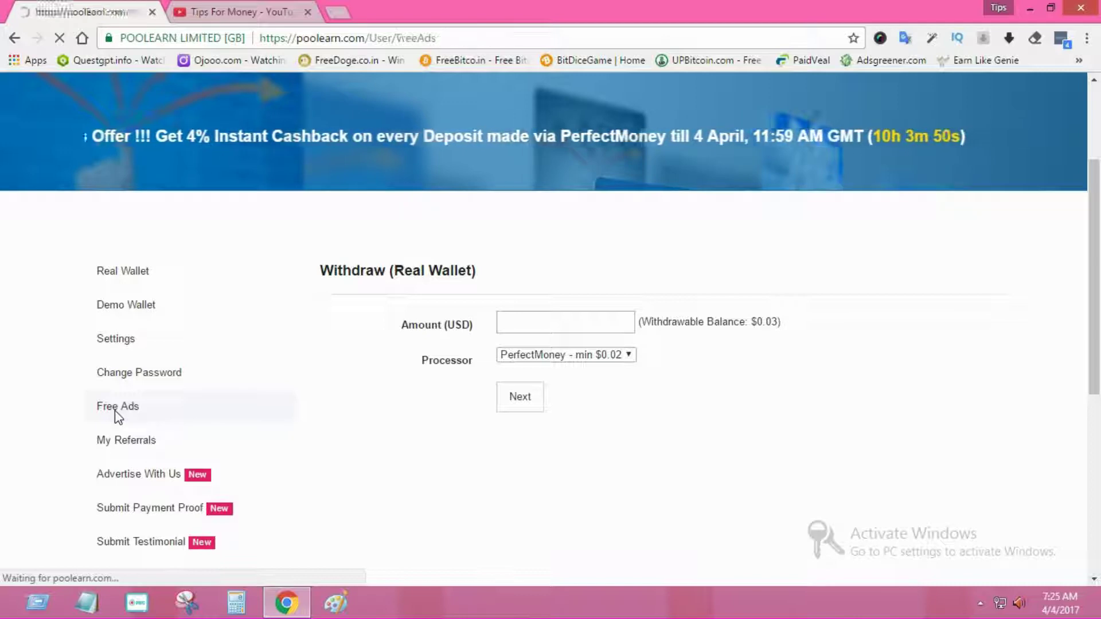
scroll(467, 344, "down", 4)
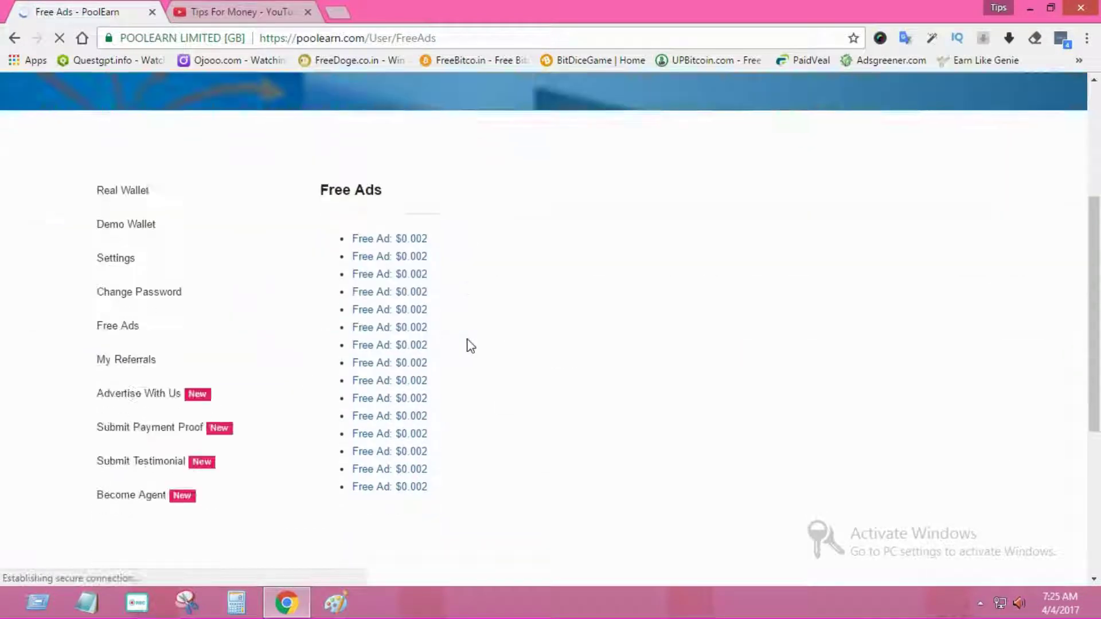
left_click(406, 237)
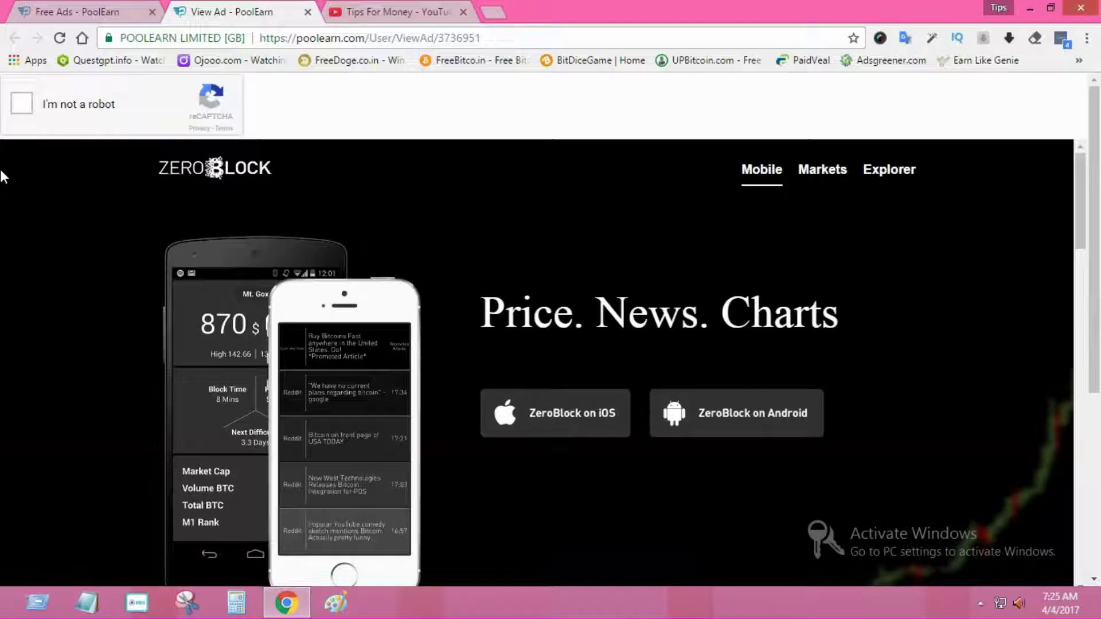
Step: Pass the ad's robot check by selecting the street sign squares, submit the ad view, and close its tab
left_click(22, 103)
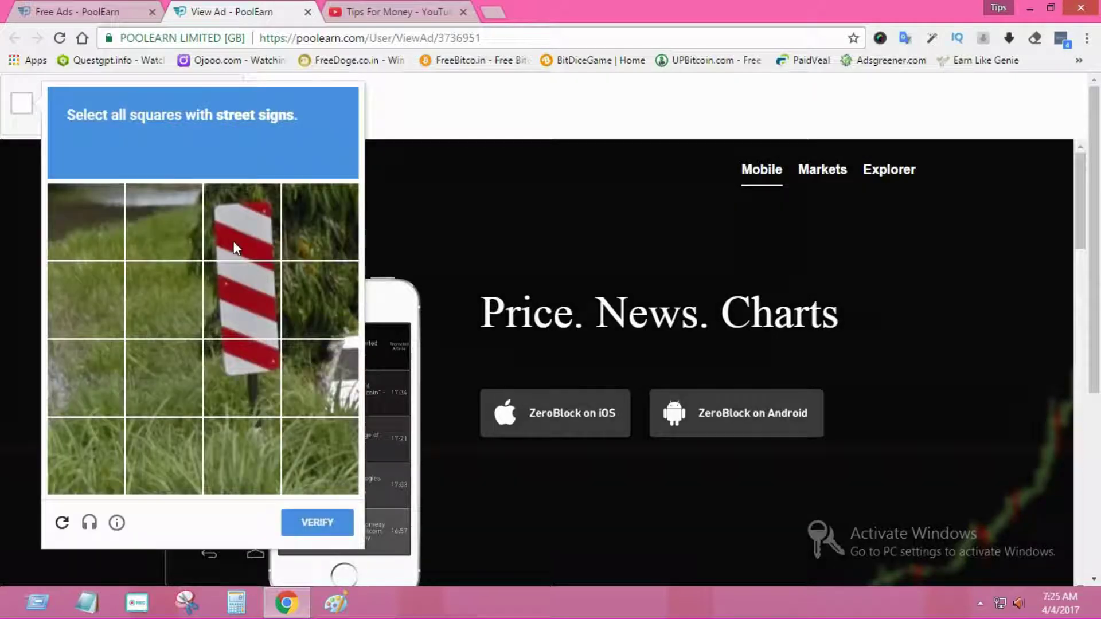
left_click(235, 247)
left_click(241, 281)
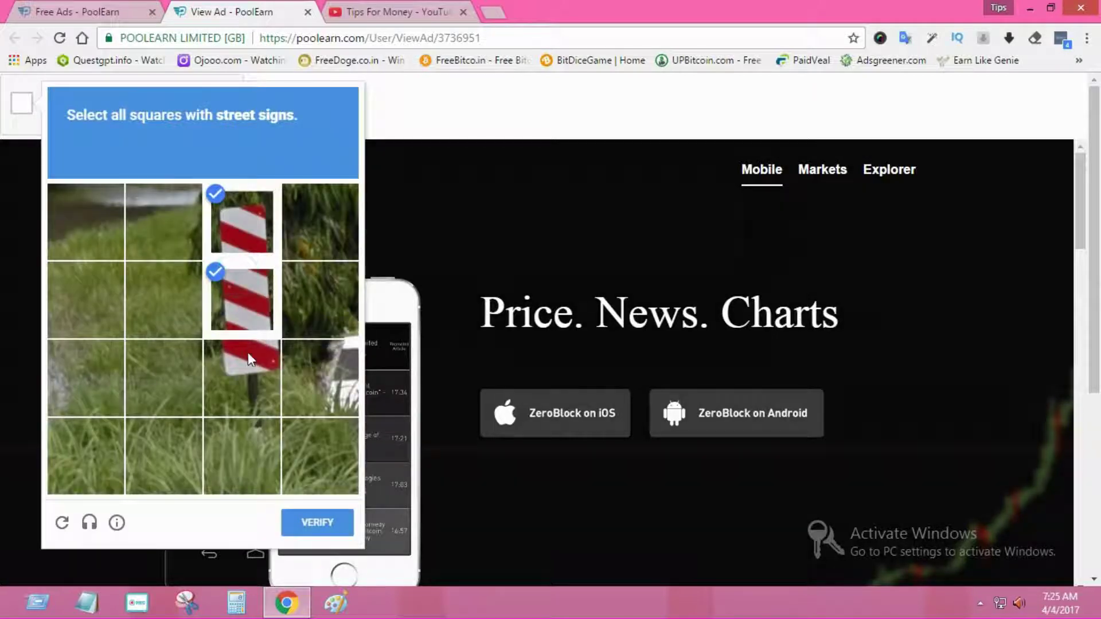
left_click(249, 360)
left_click(310, 522)
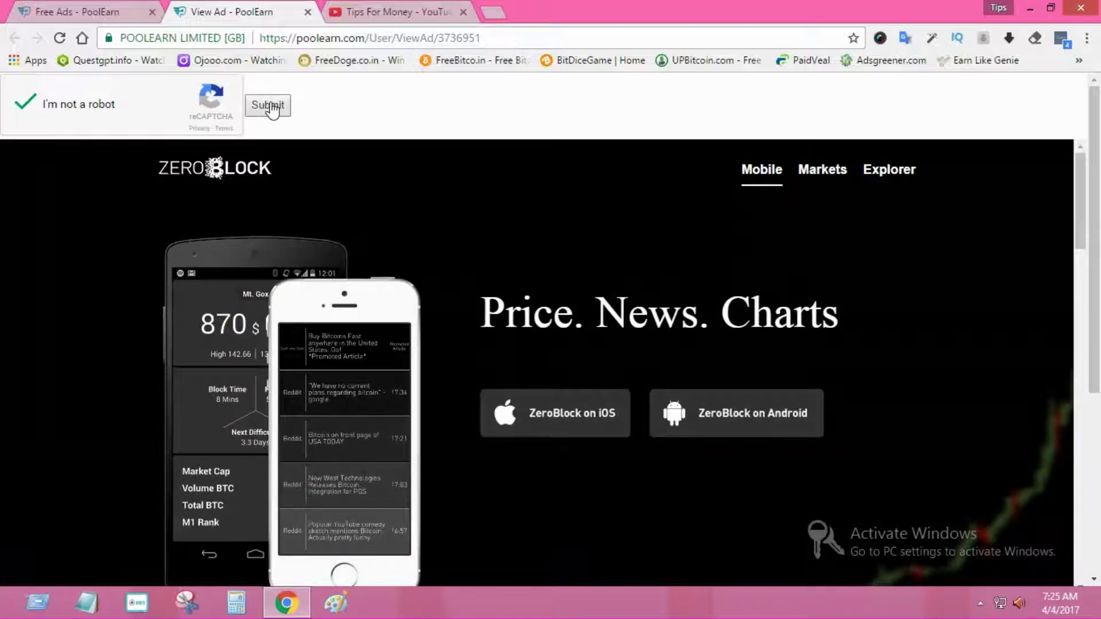
left_click(269, 106)
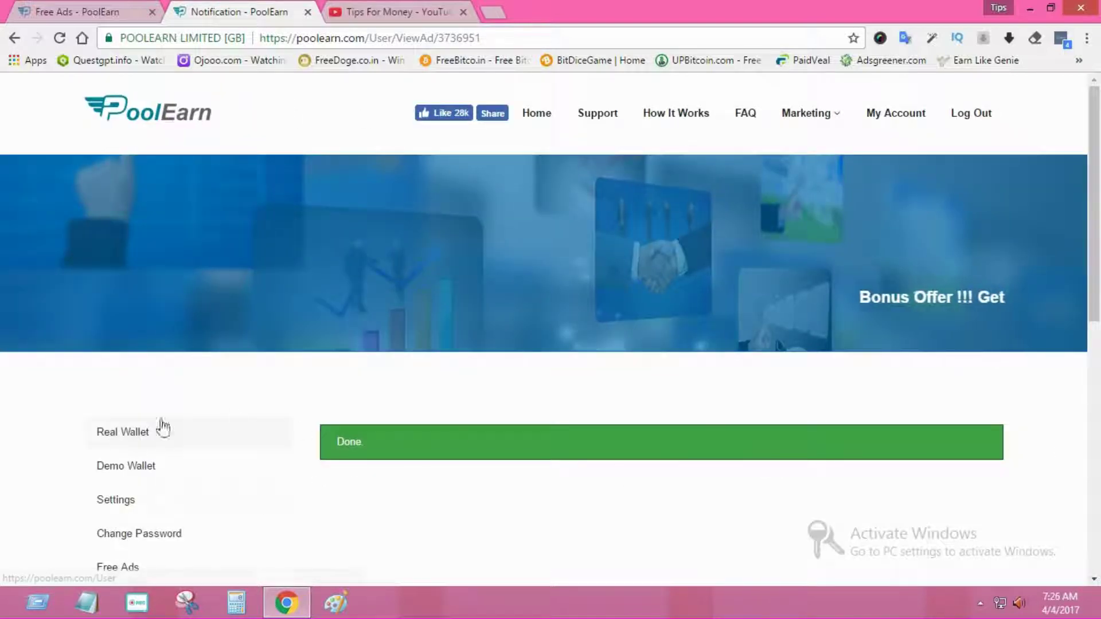
left_click(308, 12)
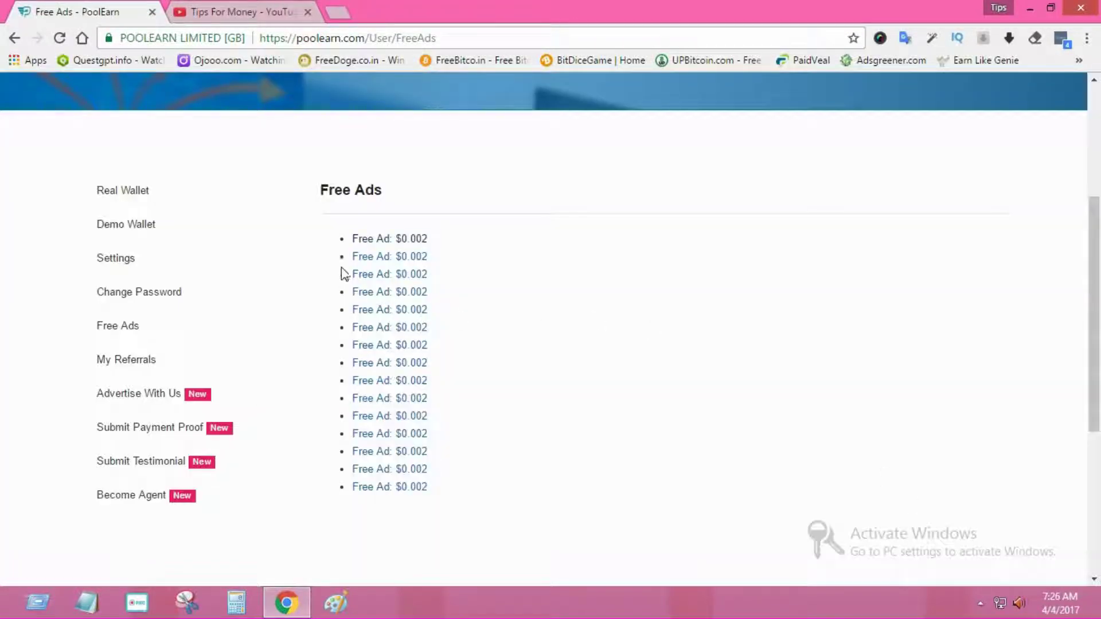
Step: Open the second ad in the Free Ads list
left_click(376, 258)
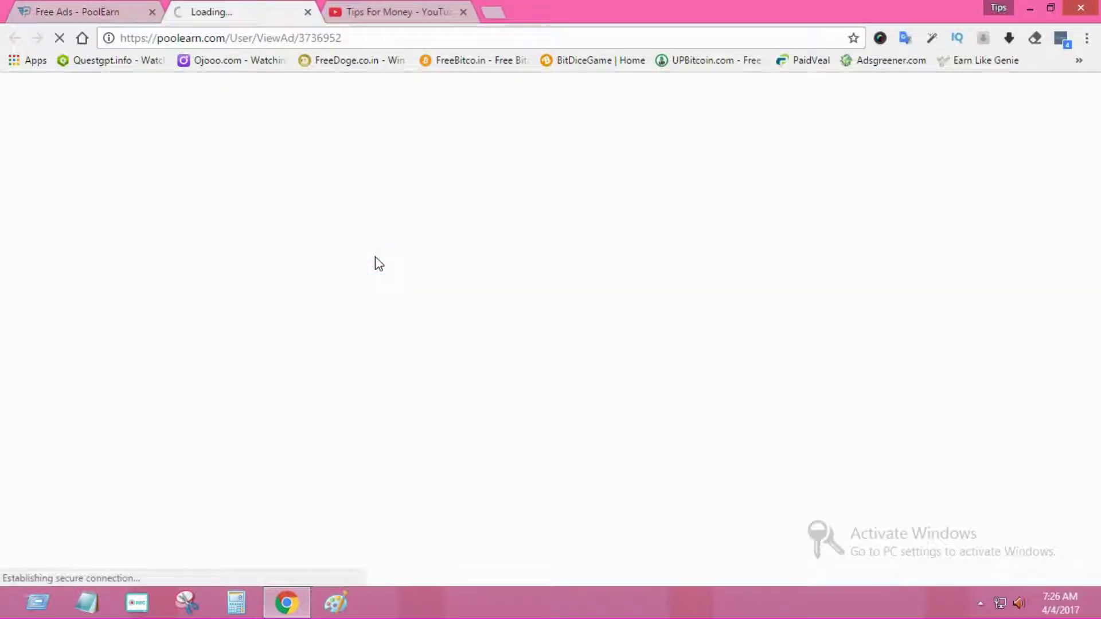